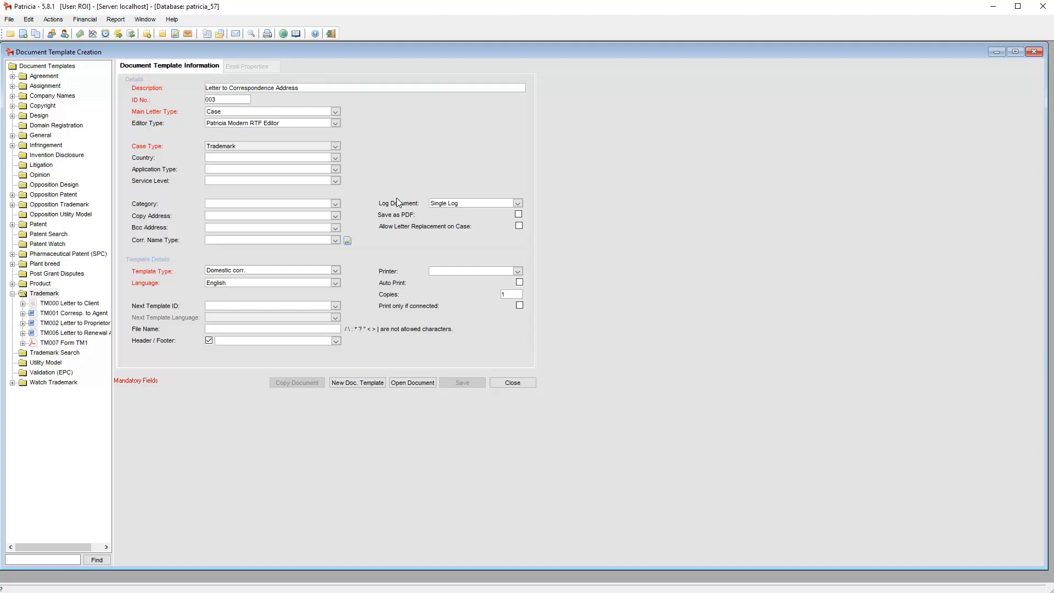
Keep Patricia Modern RTF Editor as the editor type and open the Letter to Correspondence Address template document for editing
click(334, 123)
click(336, 123)
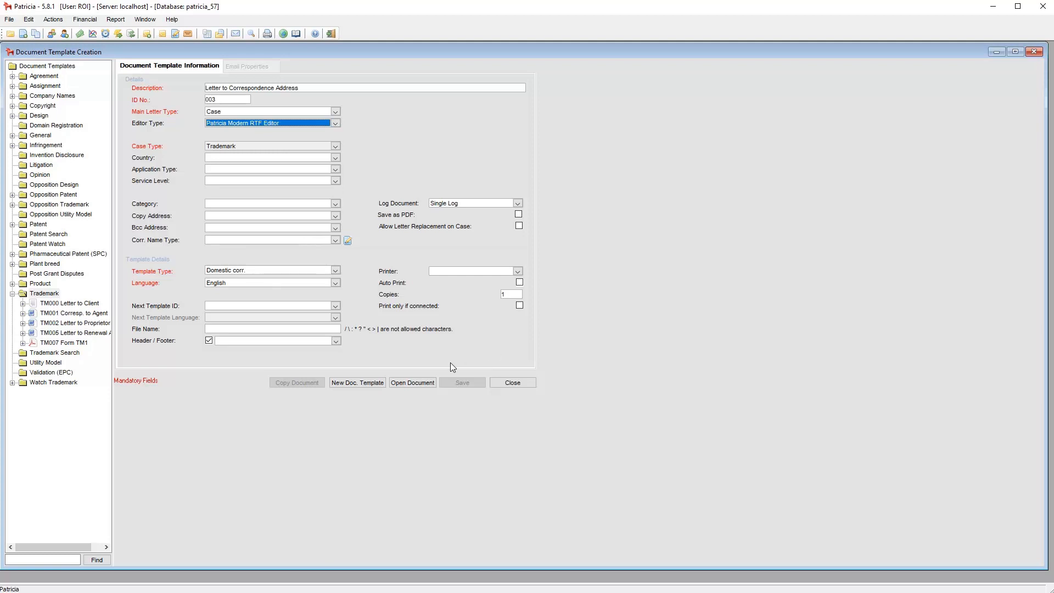
click(410, 383)
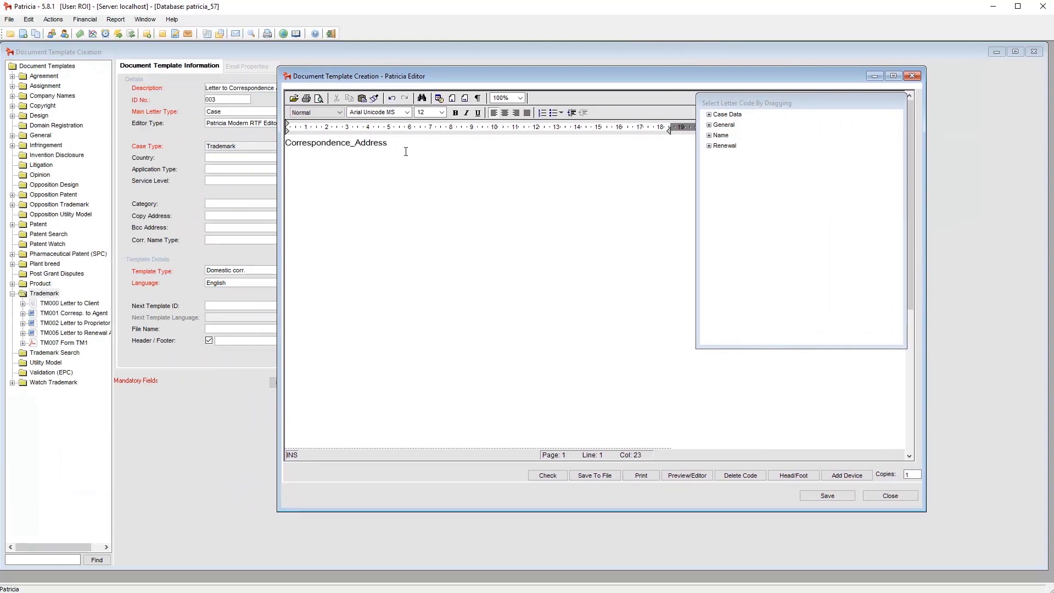
Add blank lines around Correspondence_Address and write the subject line "COUNTRY – Trade Mark Application No. in Class X in the name of Proprietor"
key(Home)
key(Return)
key(End)
key(Return)
key(Return)
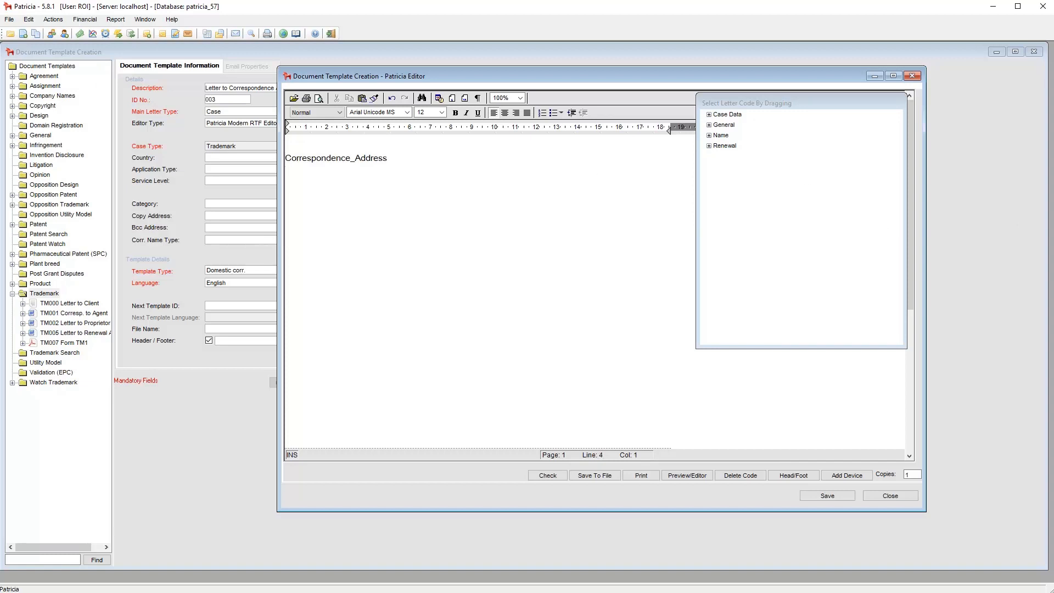
text(COUNTRY – Trade Mark Application No. in Class X in the name of Proprietor)
key(Return)
key(Return)
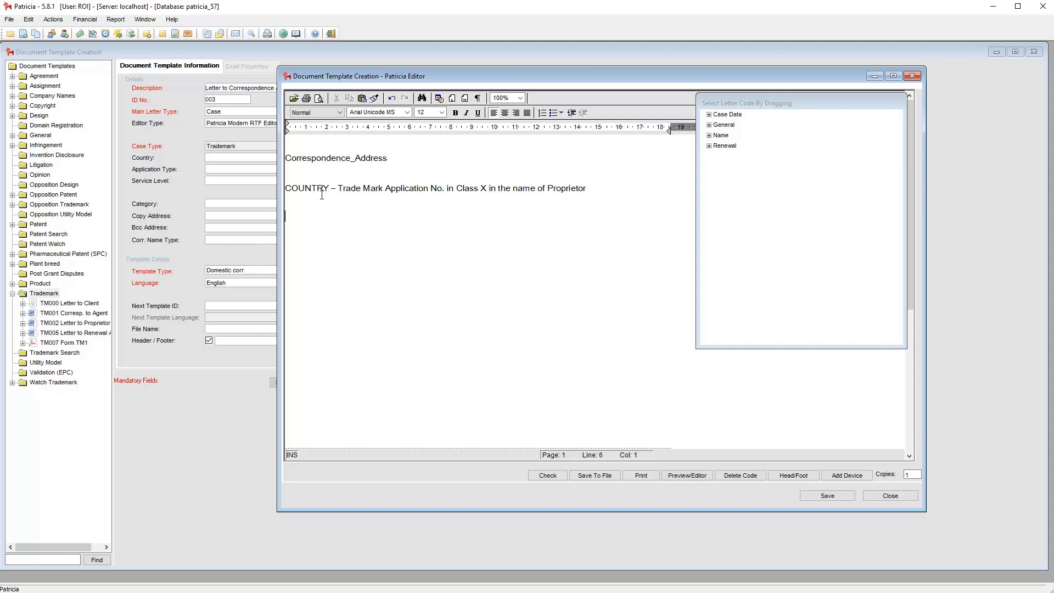
Add "Dear Sirs,", a copy-and-paste note, "Please take note this mark is due for renewal on x.", and a "Kind regards" sign-off with the sender's name
text(Dear Sirs,)
key(alt+Tab)
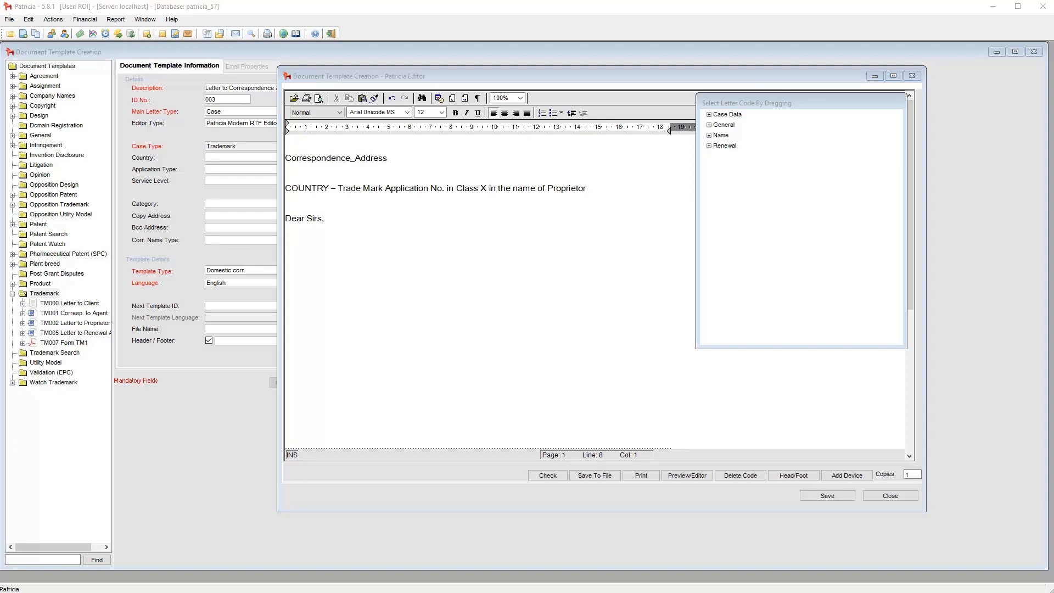
click(313, 305)
text(Note that you can also copy and paste content here which I will do for my next line. Please take note this mark is due for renewal on x. And then finally the sign off text  Kind regards William)
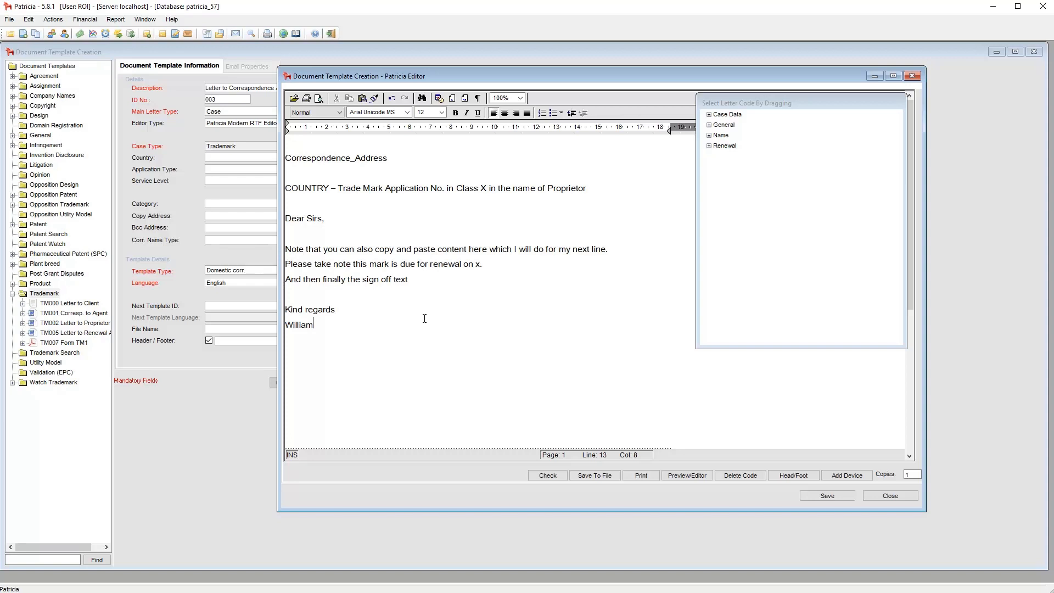
right_click(521, 212)
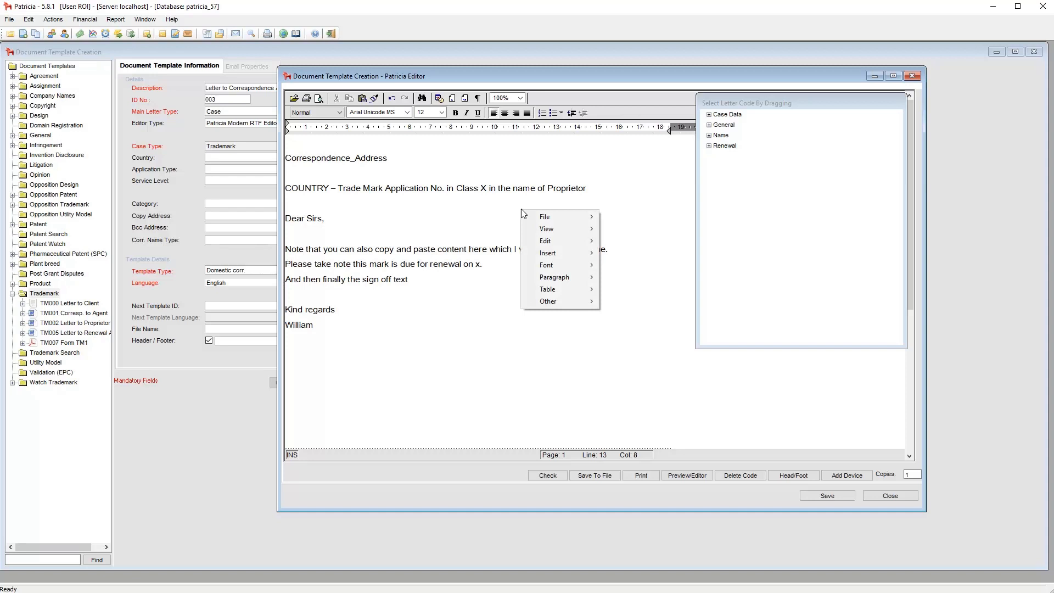
mouse_move(551, 218)
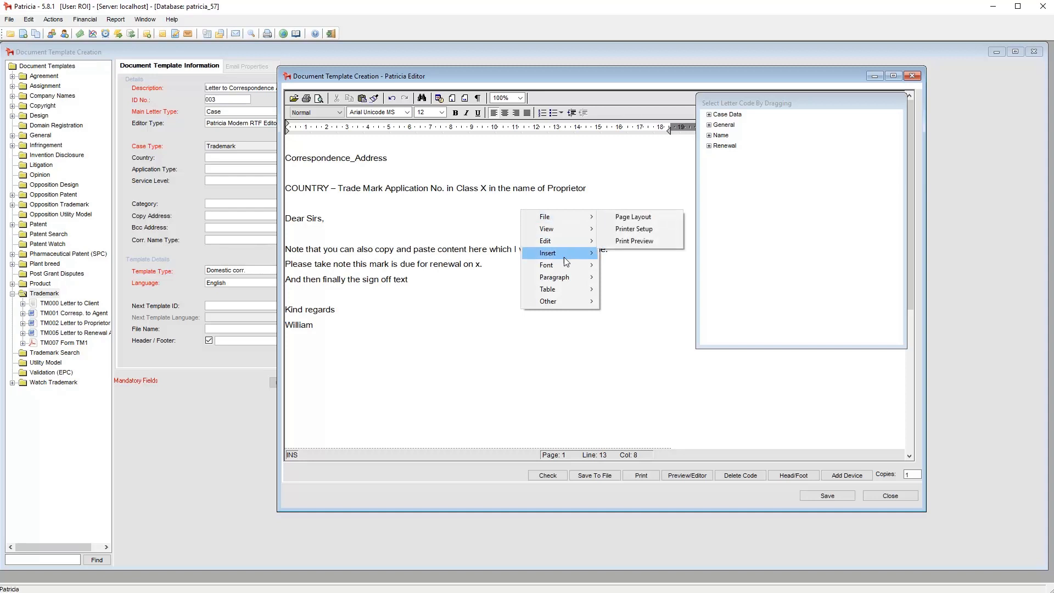
mouse_move(564, 258)
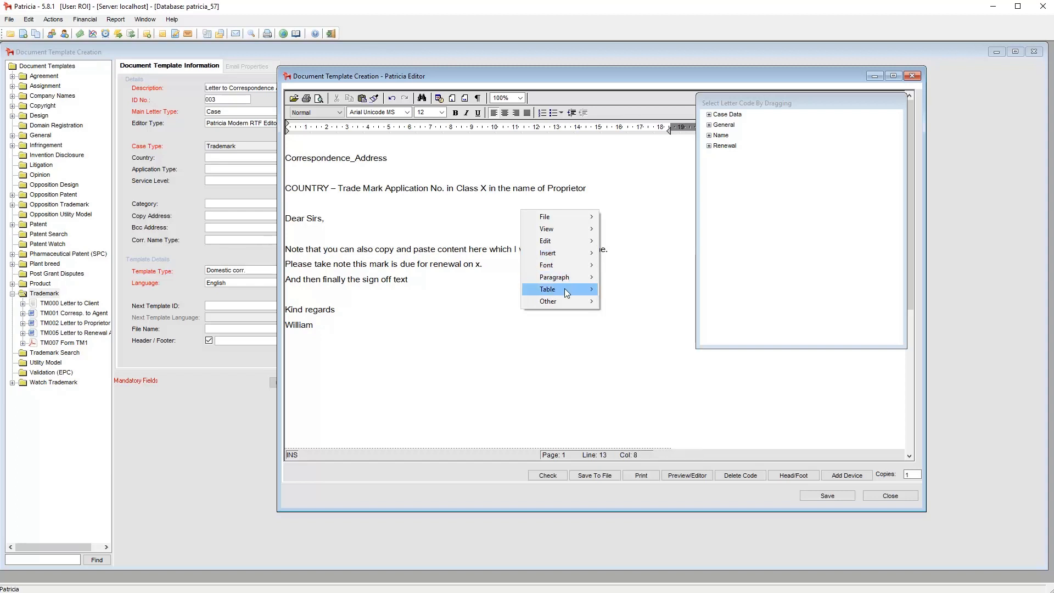
mouse_move(564, 288)
click(619, 182)
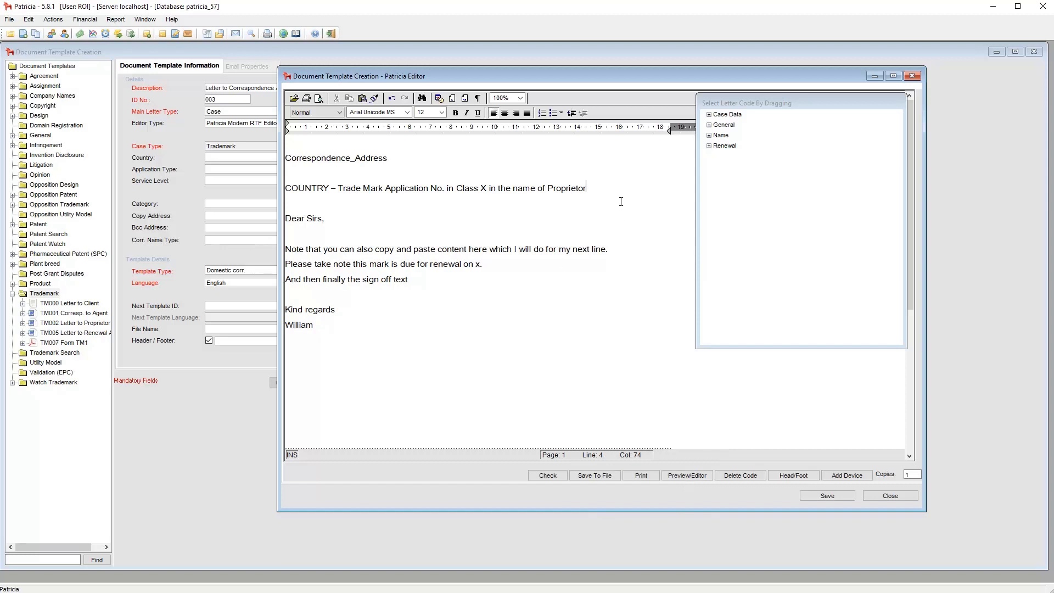
Make the subject line bold and set the font of the whole letter to Calibri
drag(589, 188, 262, 184)
click(455, 112)
click(382, 145)
key(ctrl+a)
click(406, 112)
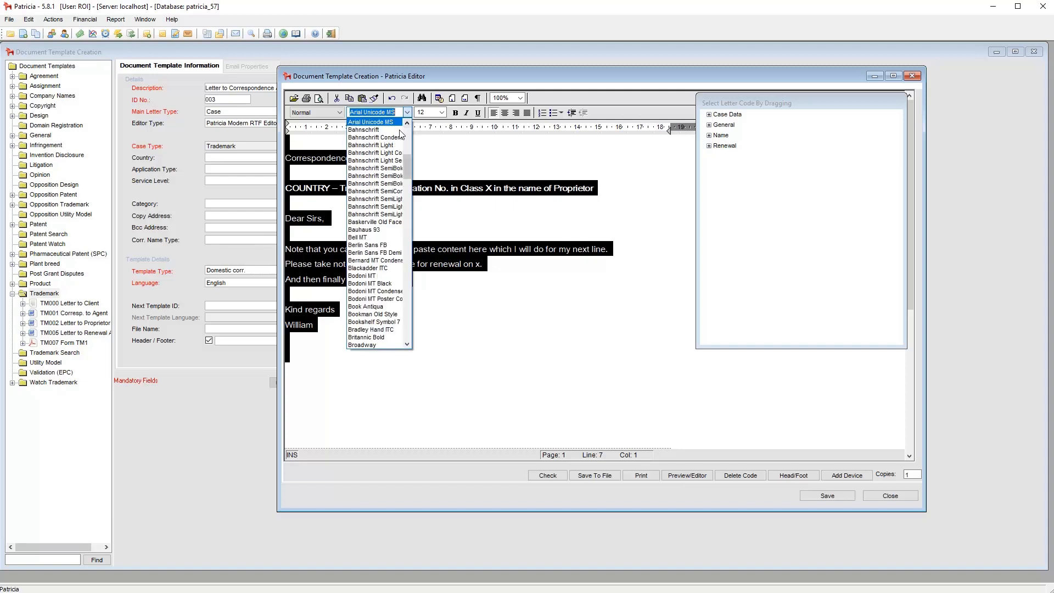
text(ca)
click(379, 123)
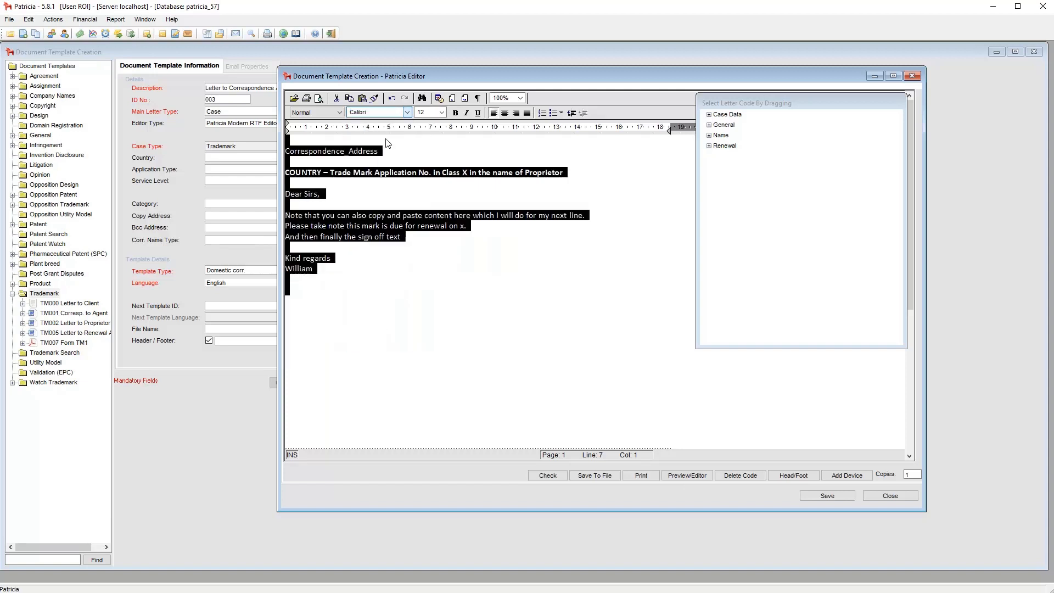
click(530, 302)
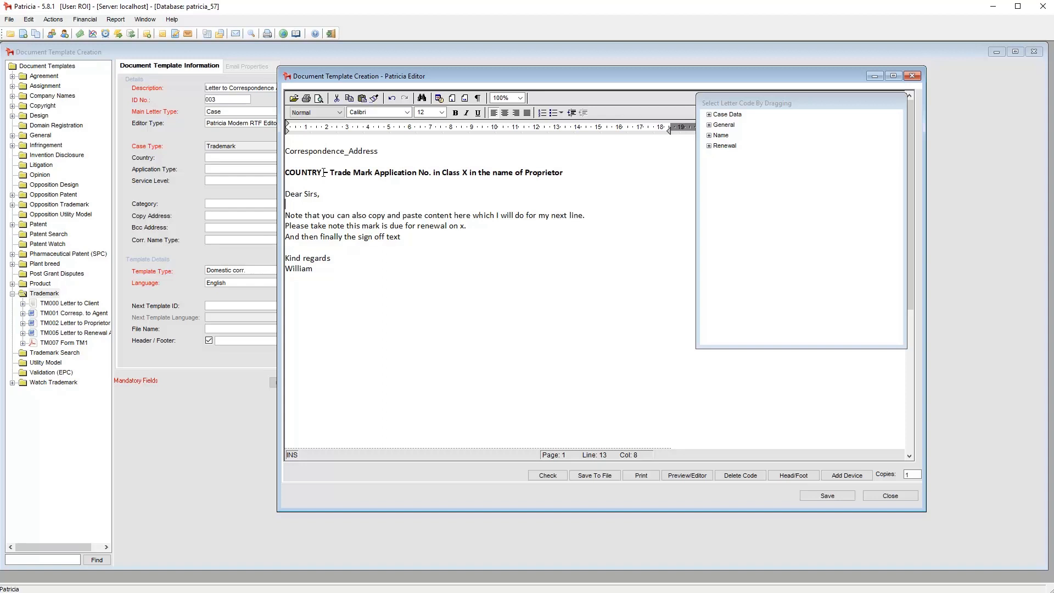
Replace COUNTRY in the subject line with the Case Country letter code and insert the Catchword code after "Trade Mark"
drag(324, 172, 284, 172)
key(Delete)
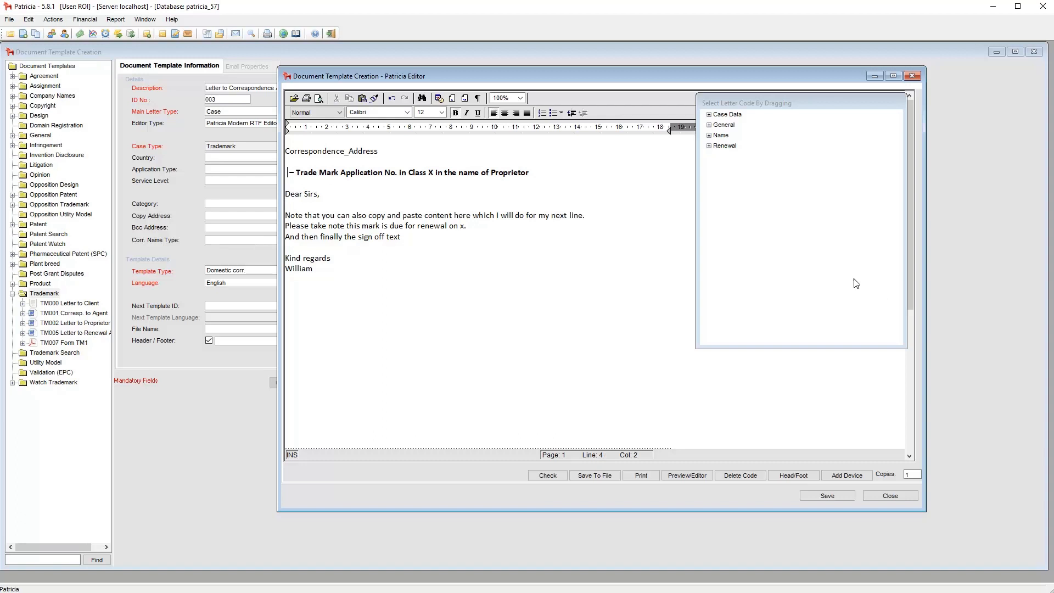
click(708, 115)
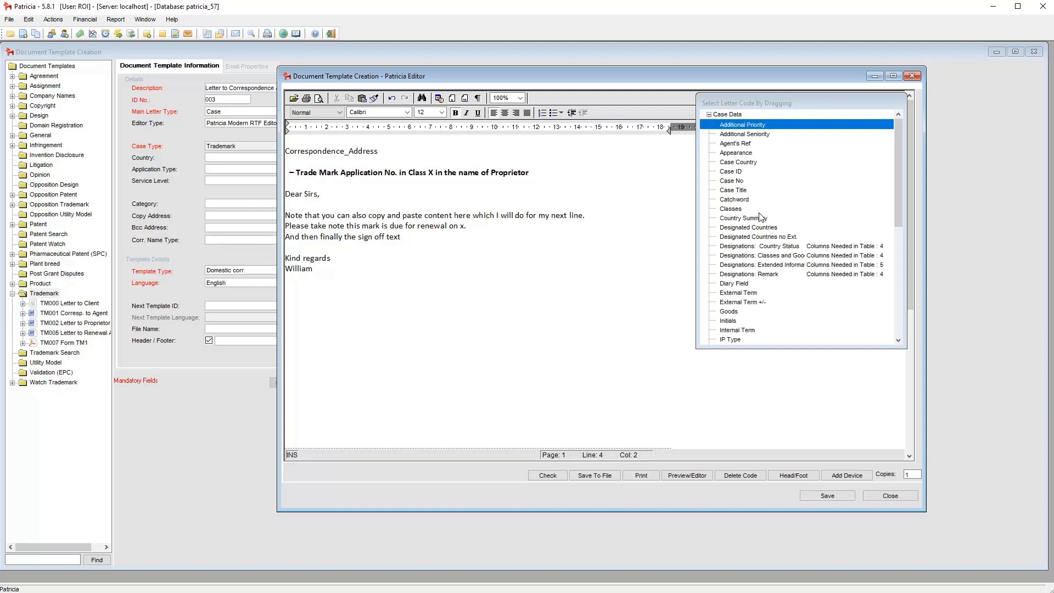
click(750, 164)
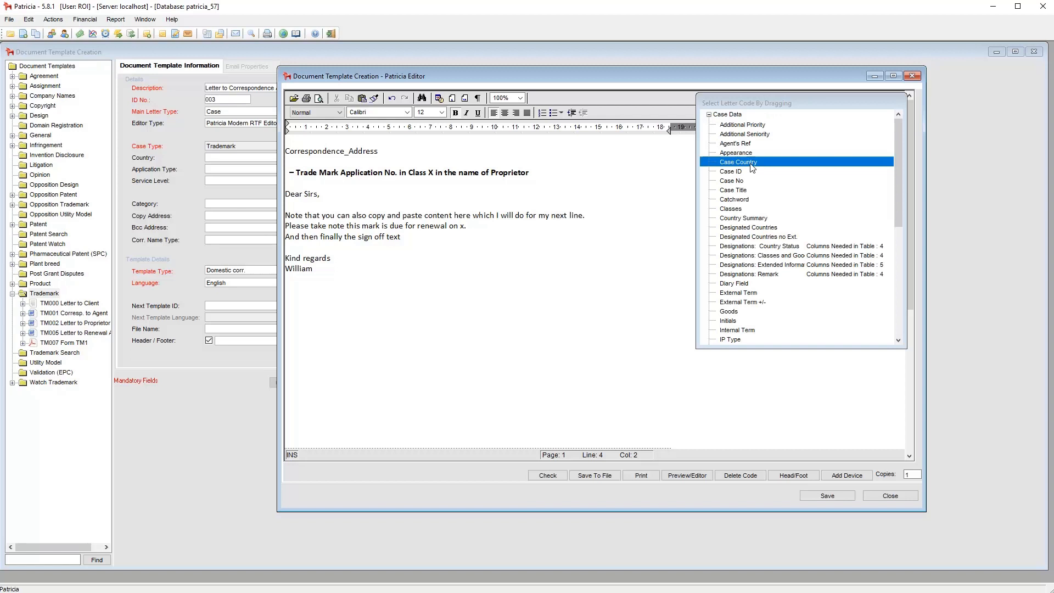
drag(752, 166, 287, 171)
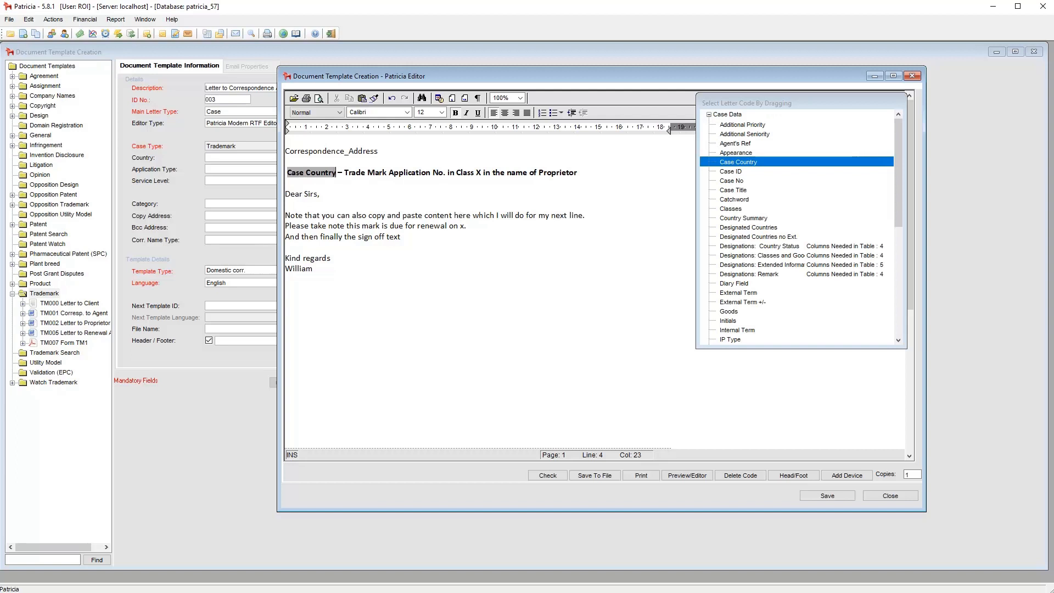
click(390, 173)
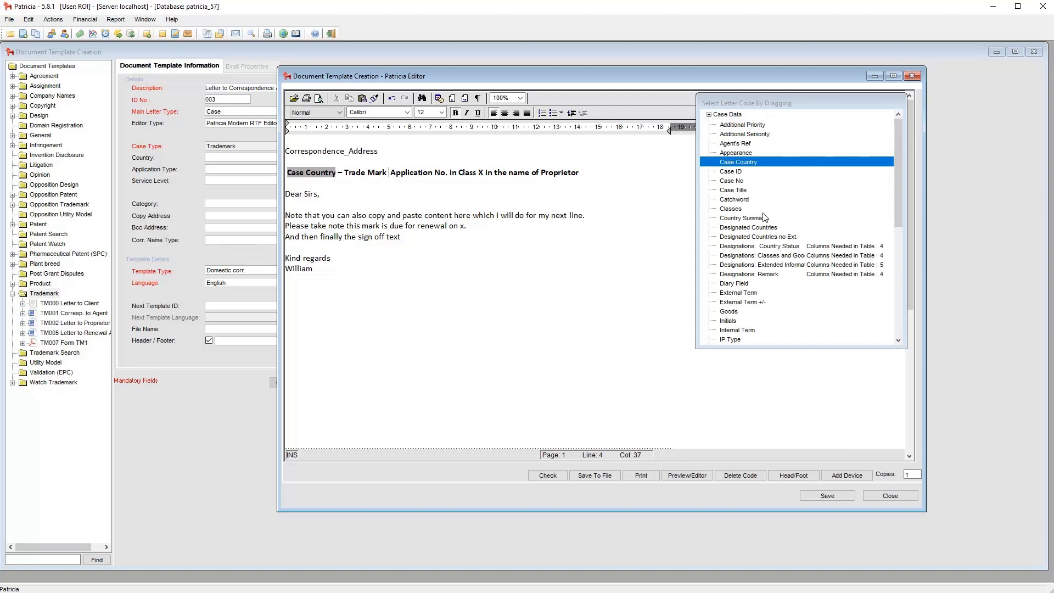
drag(745, 203, 388, 172)
Insert a Diary Field letter code for Basic Application No. after "Application No." in the subject line
click(487, 173)
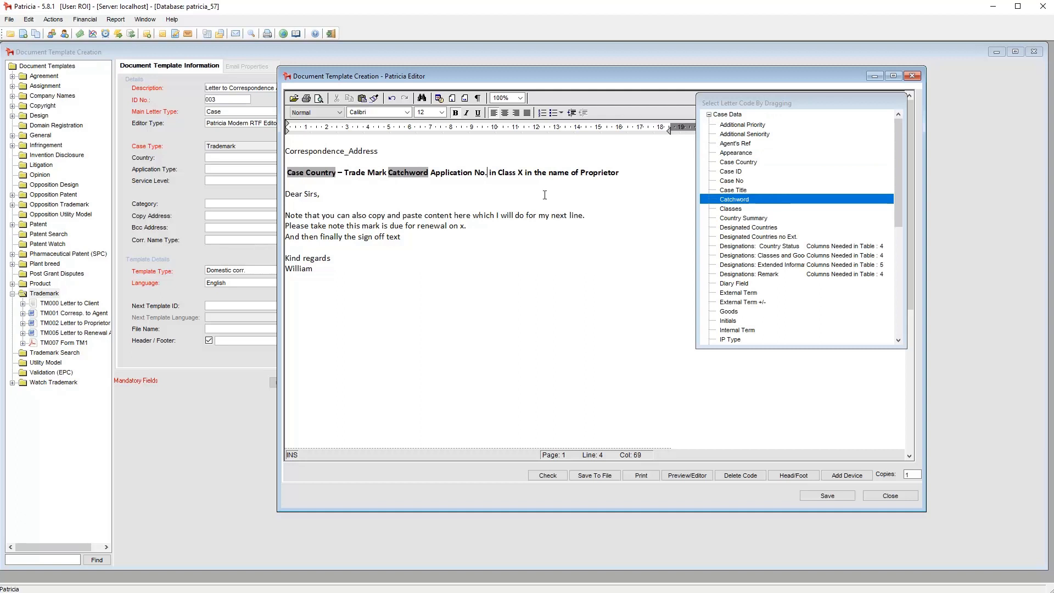
drag(745, 284, 488, 171)
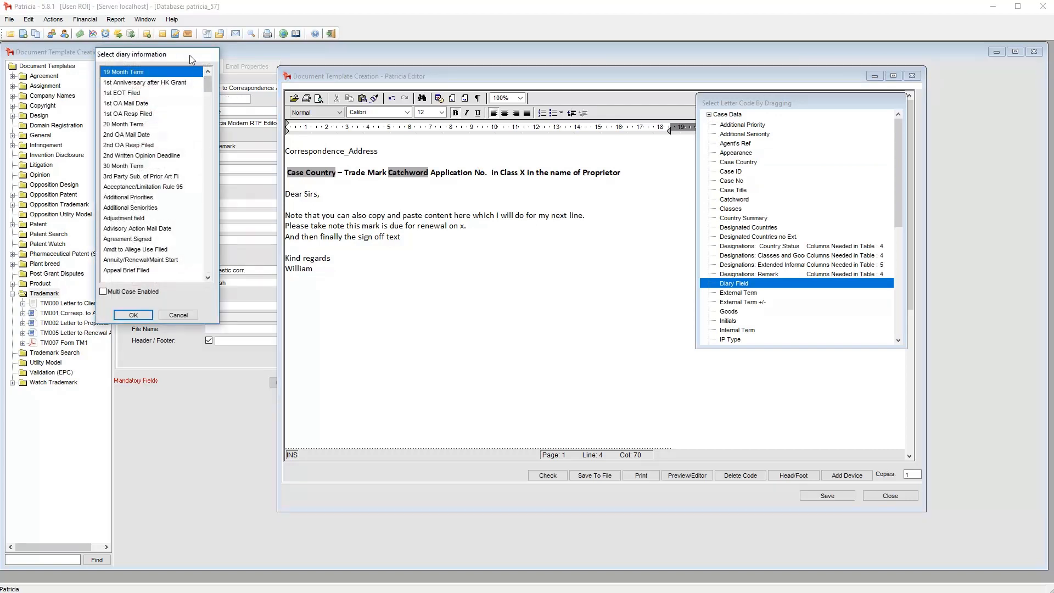
mouse_move(210, 82)
mouse_down()
mouse_move(209, 127)
mouse_move(201, 72)
mouse_up()
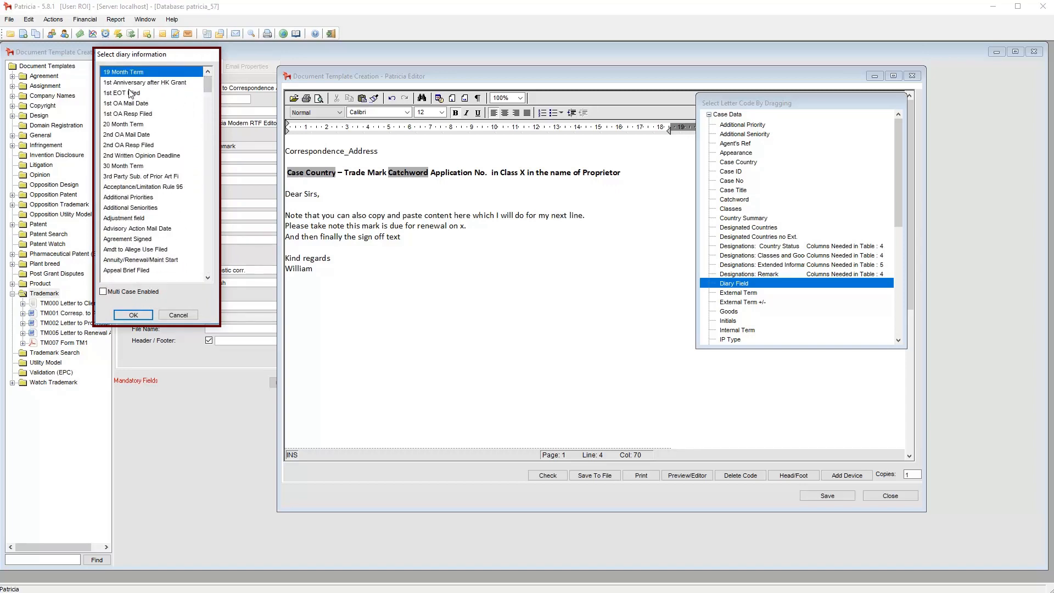
drag(211, 85, 206, 100)
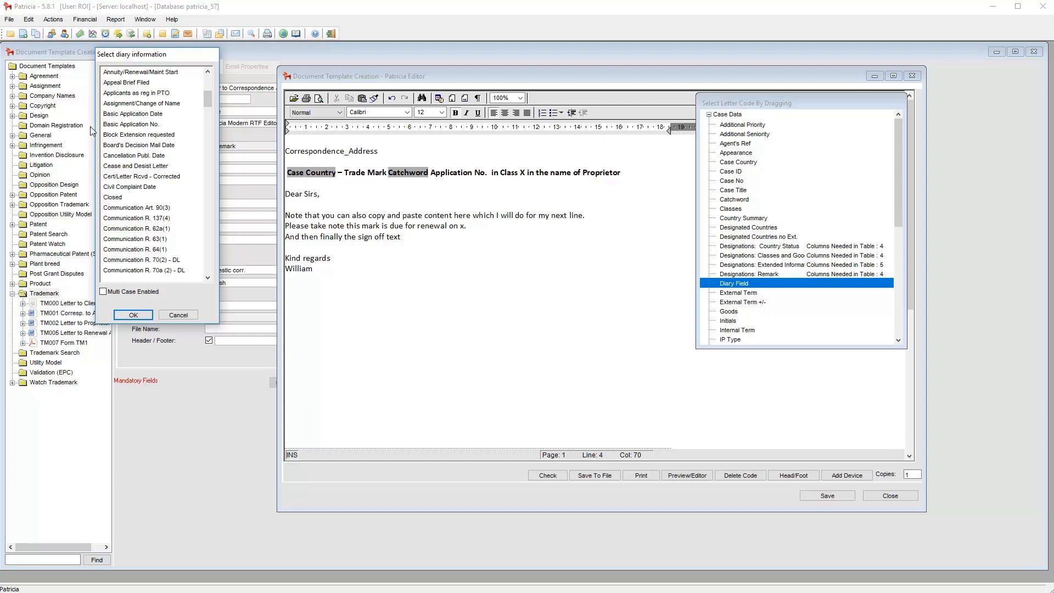
click(141, 127)
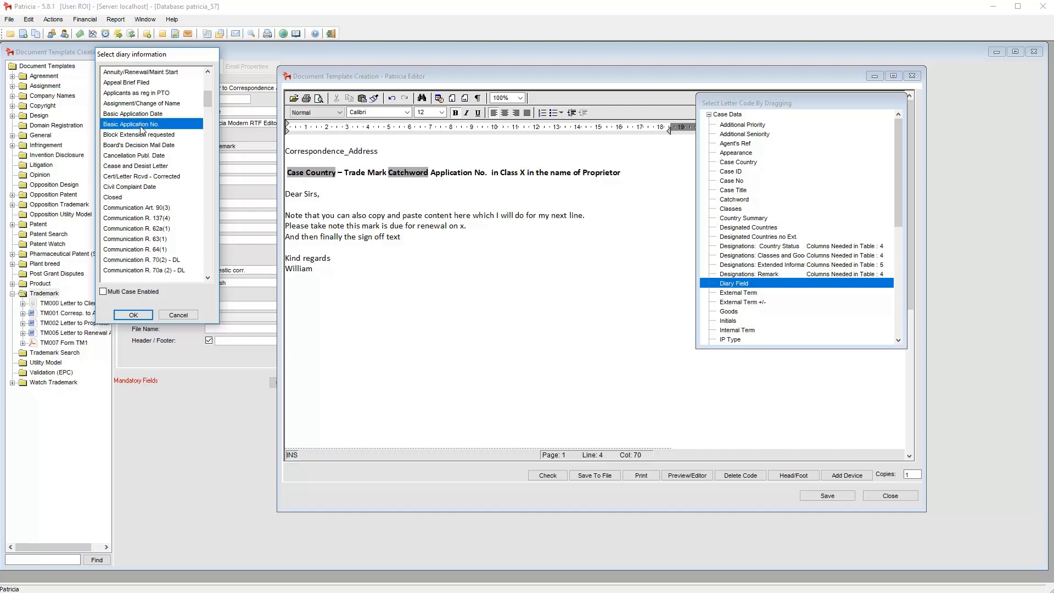
click(140, 315)
Replace the X after "in Class" with the Classes letter code, without enabling it for Multi Case
double_click(601, 173)
key(Delete)
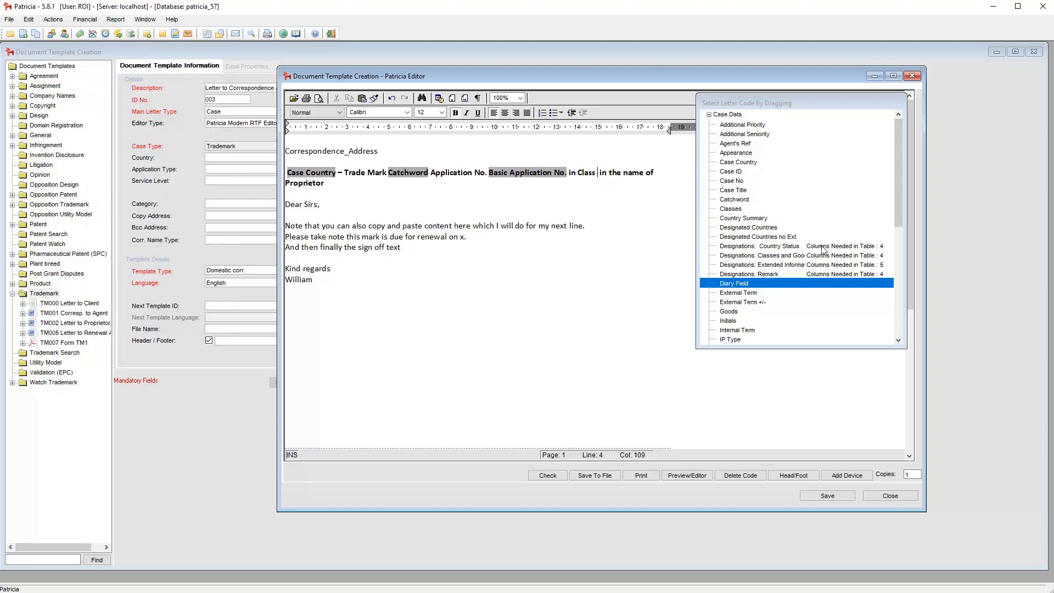
drag(732, 208, 596, 171)
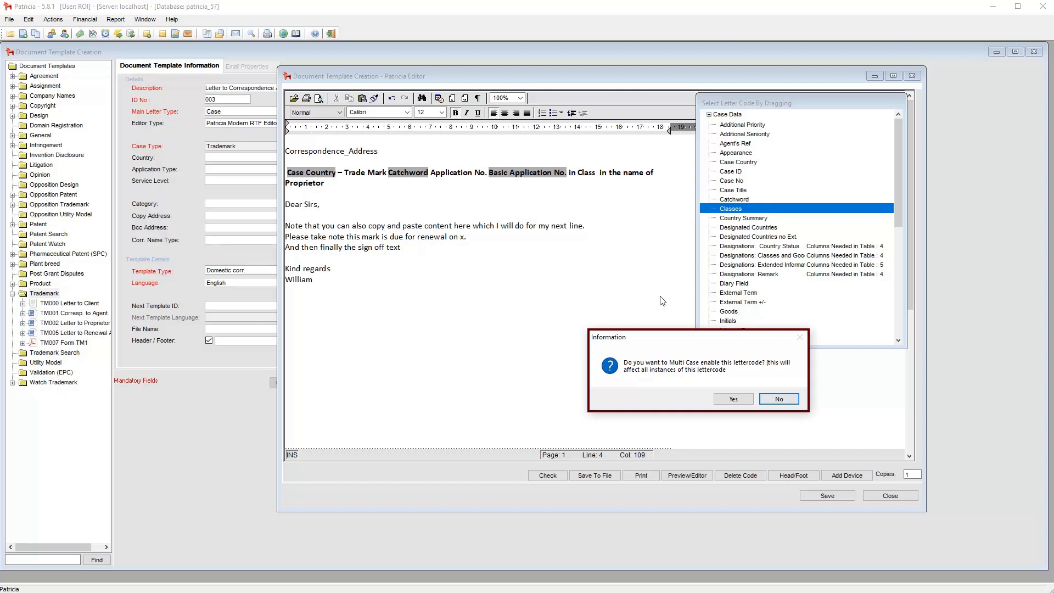
click(779, 399)
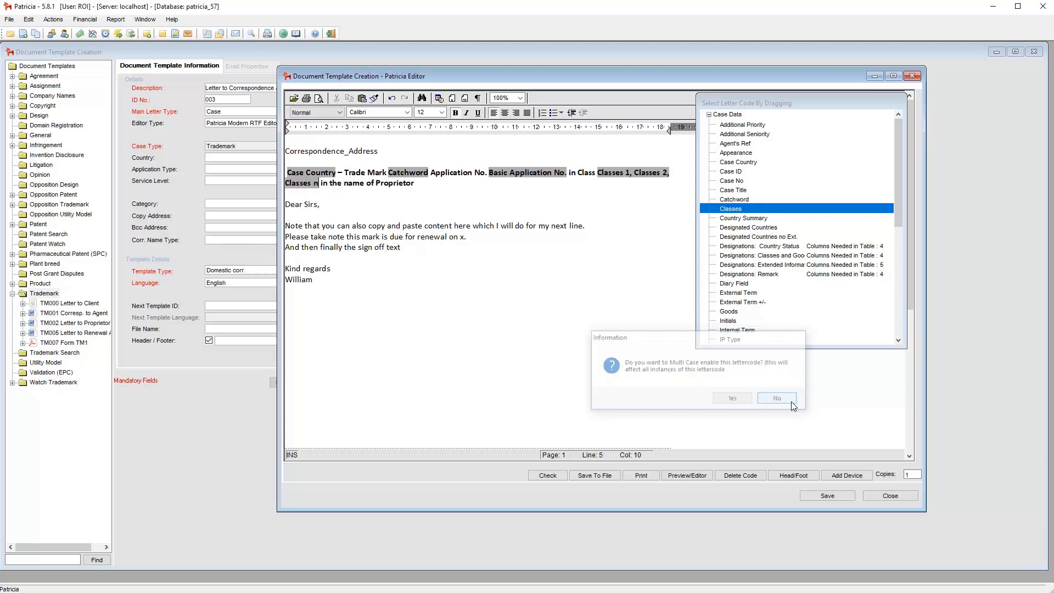
Replace "Proprietor" with the Name letter code for the Applicant name type and add a blank line before the greeting
click(415, 187)
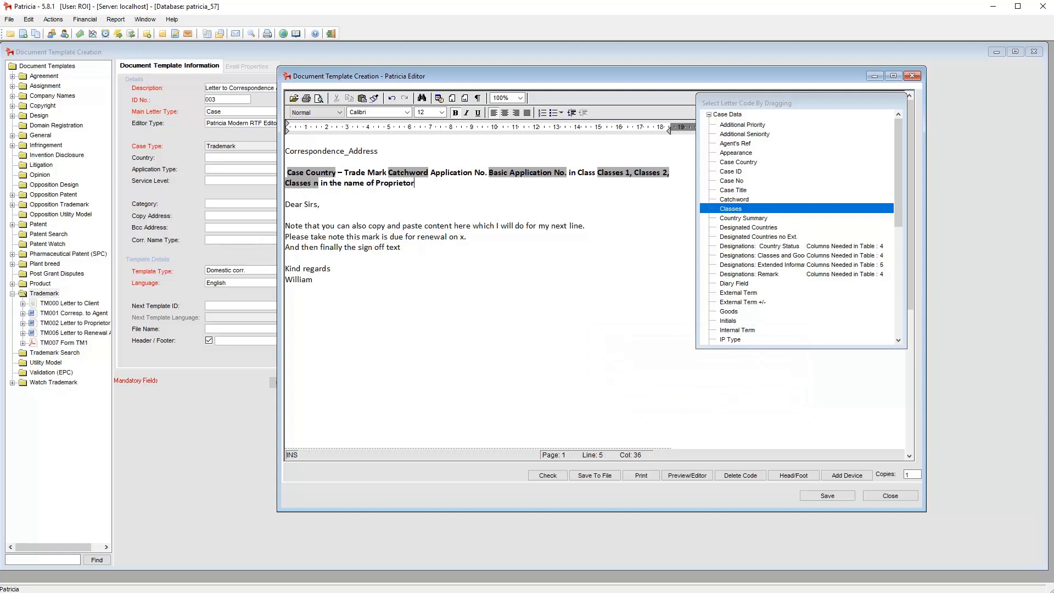
click(709, 115)
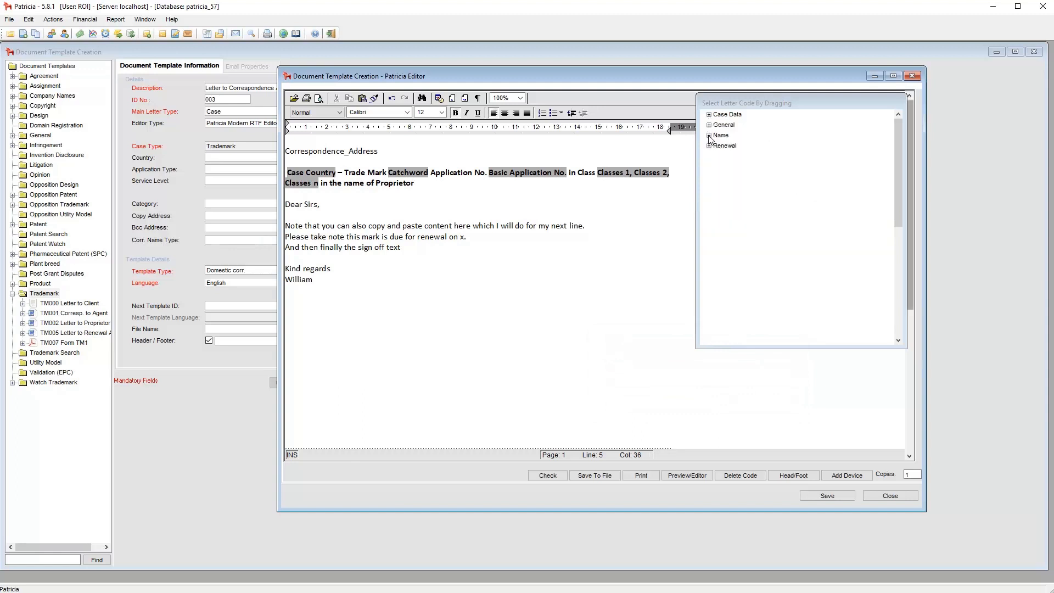
click(708, 135)
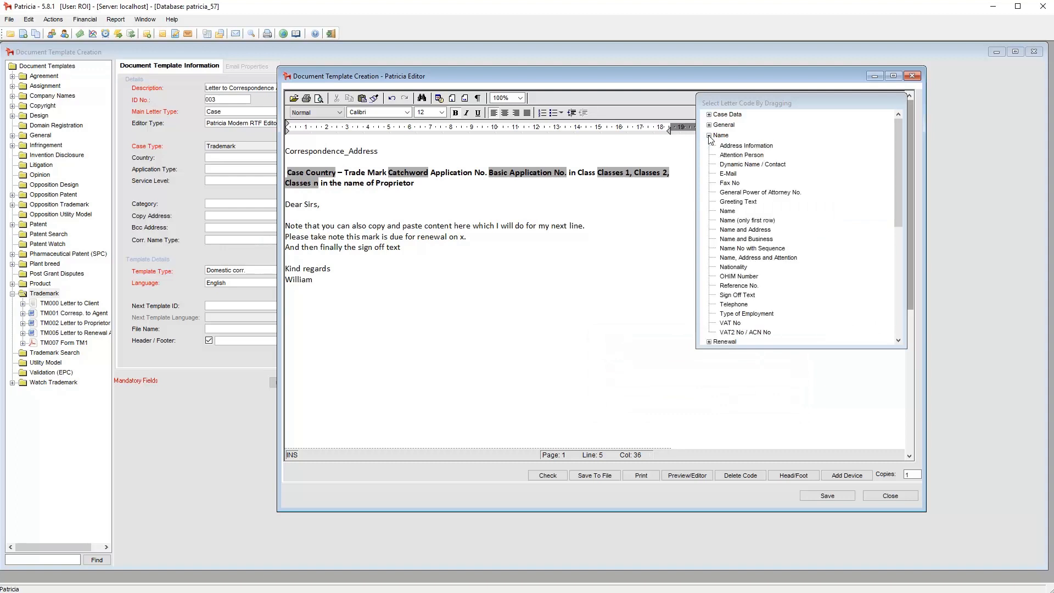
click(759, 212)
drag(421, 182, 378, 188)
key(Delete)
drag(722, 213, 404, 187)
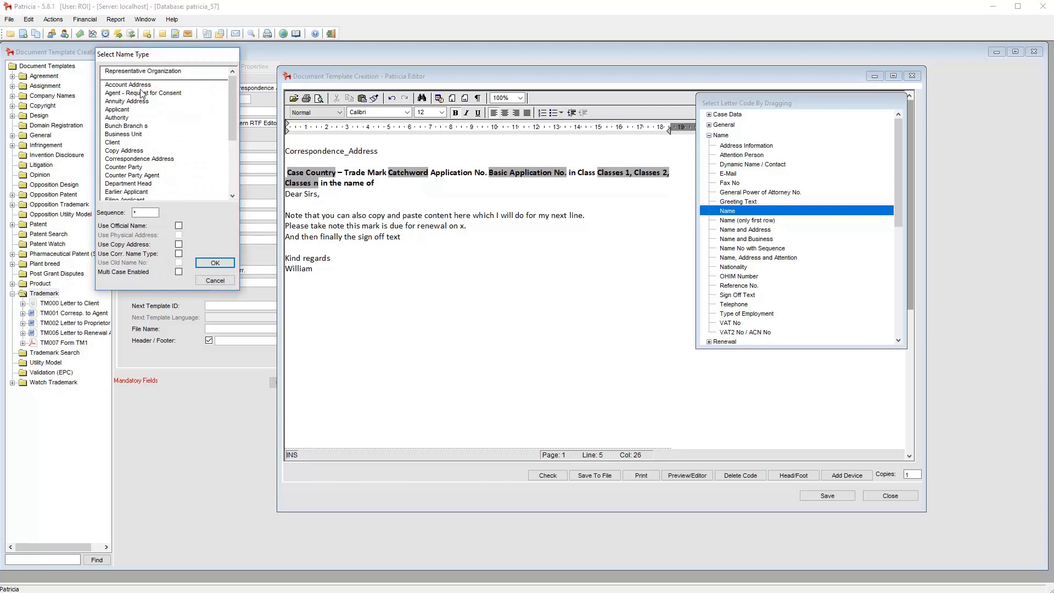
click(140, 110)
click(216, 263)
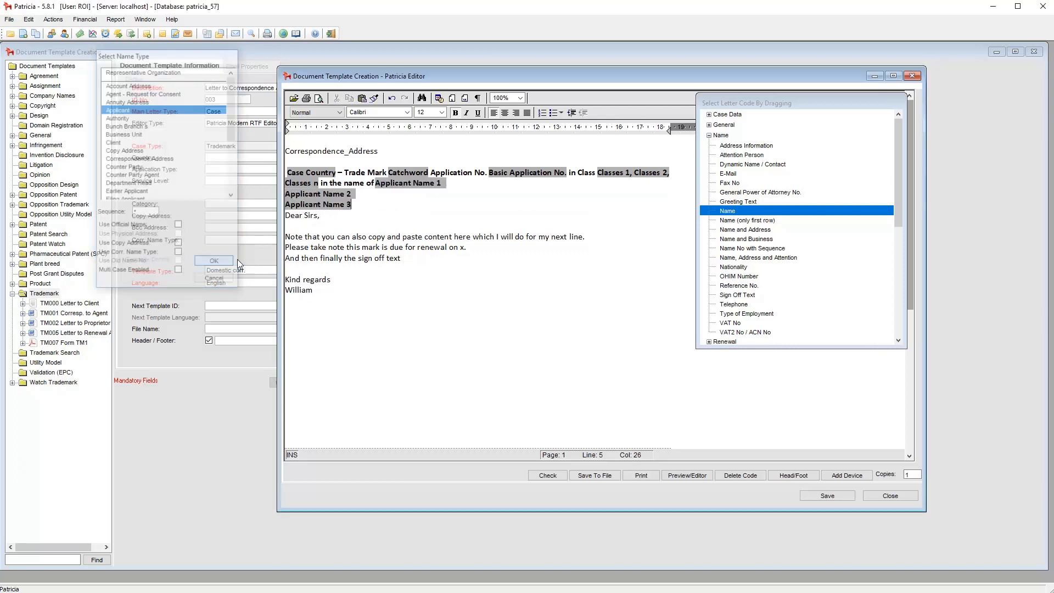
key(Return)
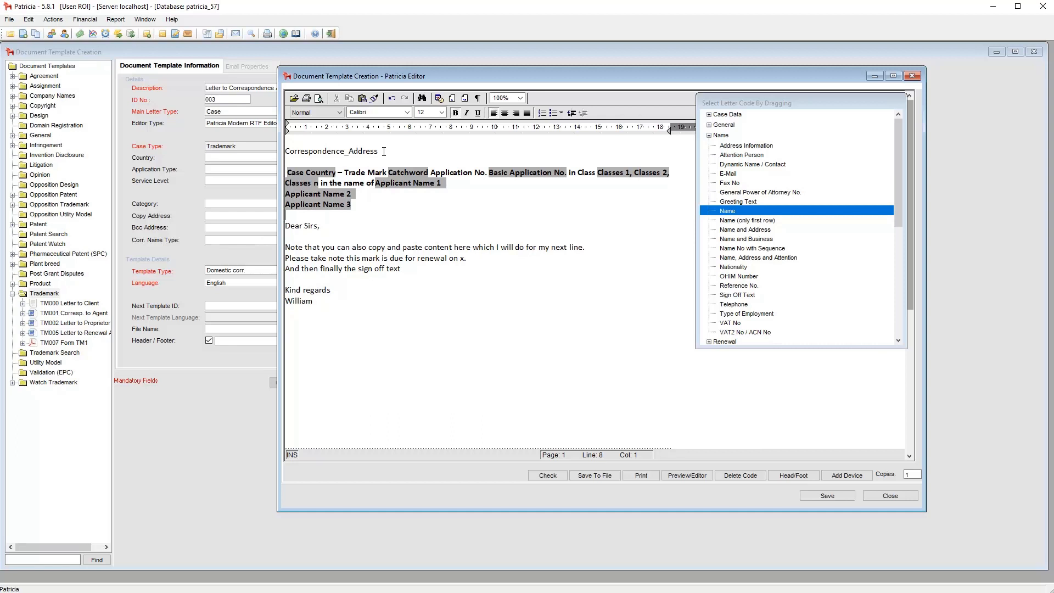
Replace the Correspondence_Address text with the Name and Address letter code for the Correspondence Address name type
click(780, 230)
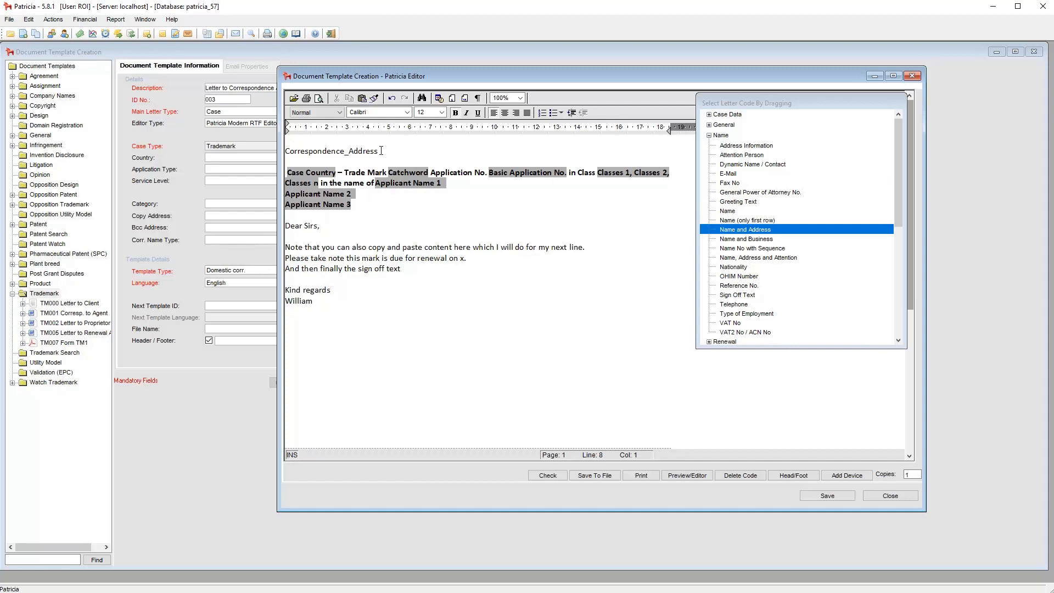
drag(381, 150, 284, 151)
key(BackSpace)
drag(735, 229, 316, 151)
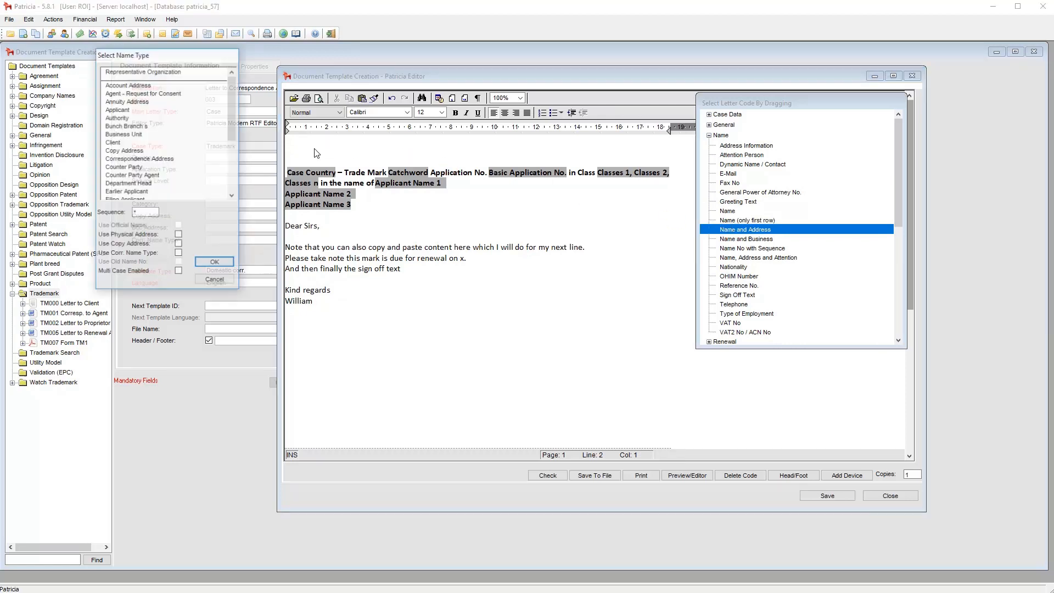
click(151, 159)
click(214, 263)
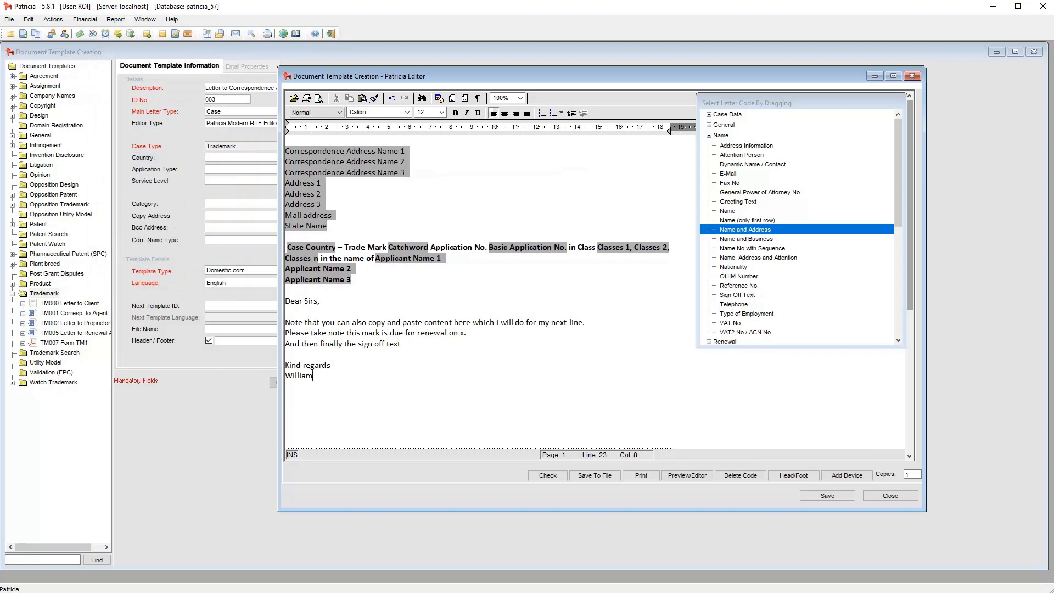
Replace the sign-off name below "Kind regards" with the Person, Employee letter code for the Team Leader, shown as First Name
double_click(298, 376)
key(BackSpace)
click(709, 135)
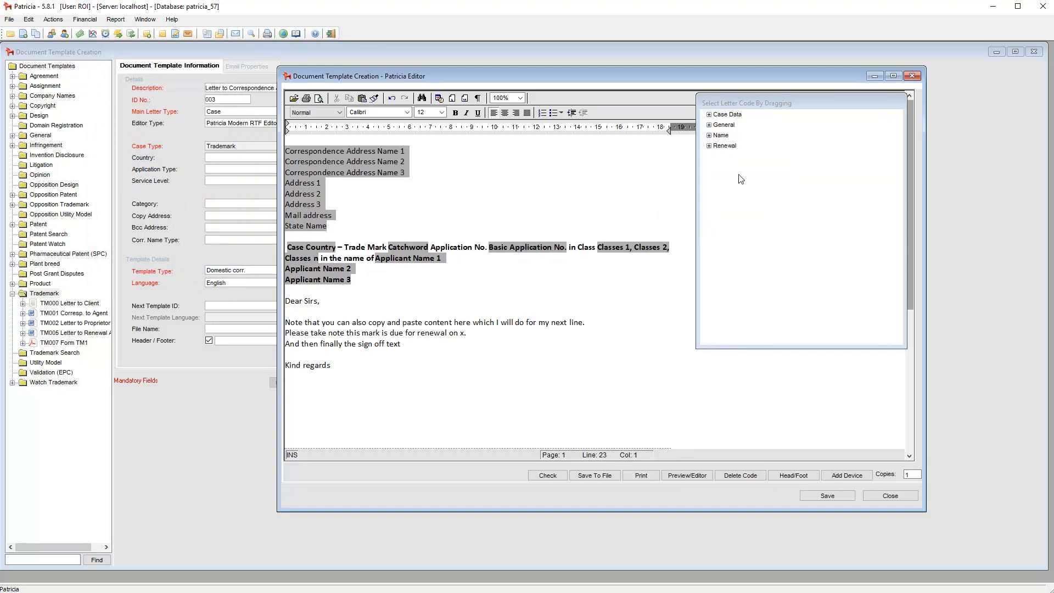
click(708, 125)
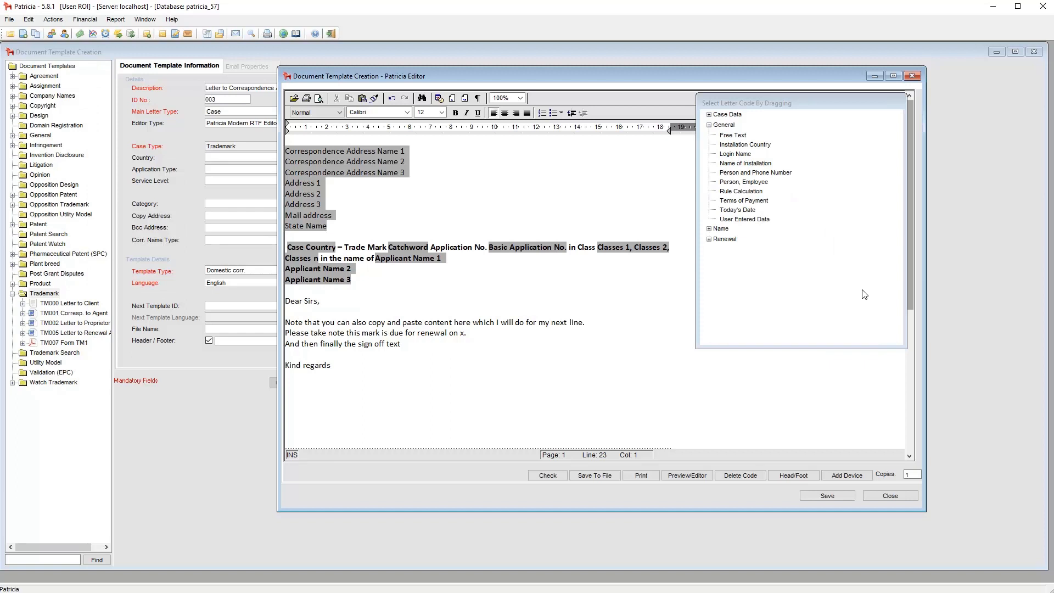
click(766, 184)
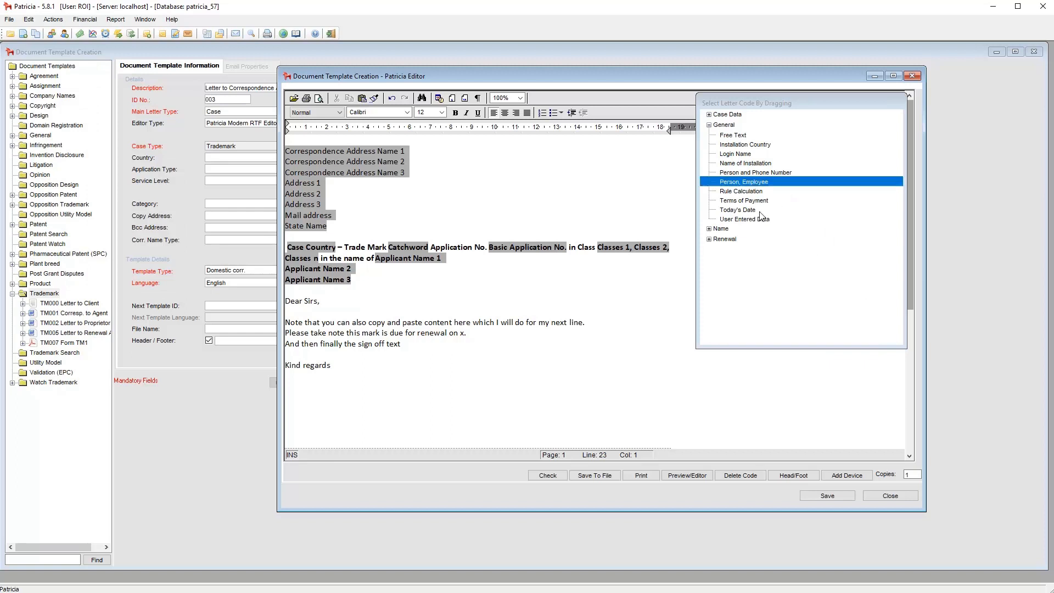
drag(762, 187, 297, 377)
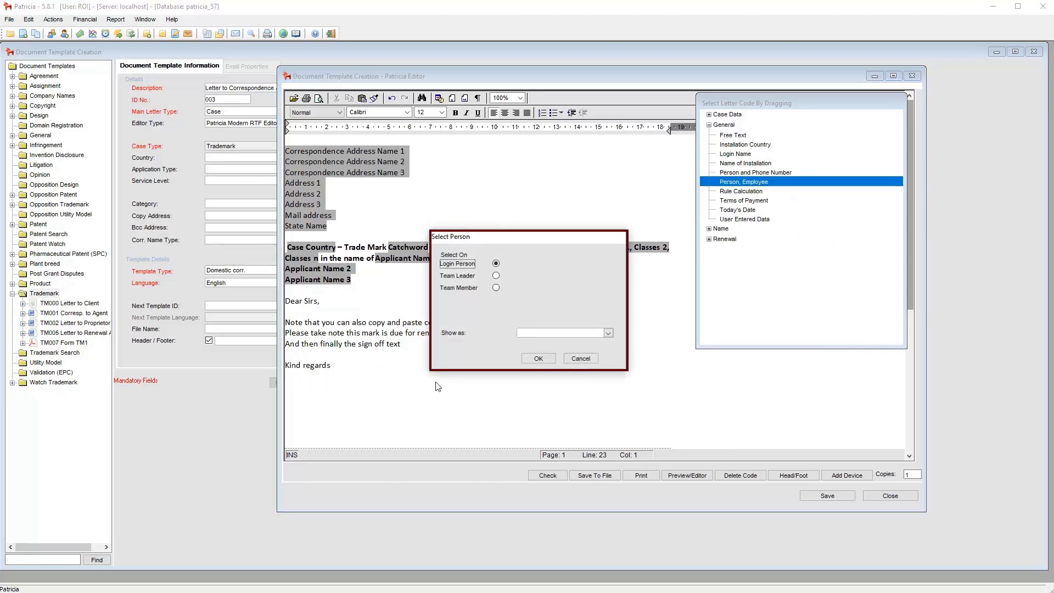
click(495, 275)
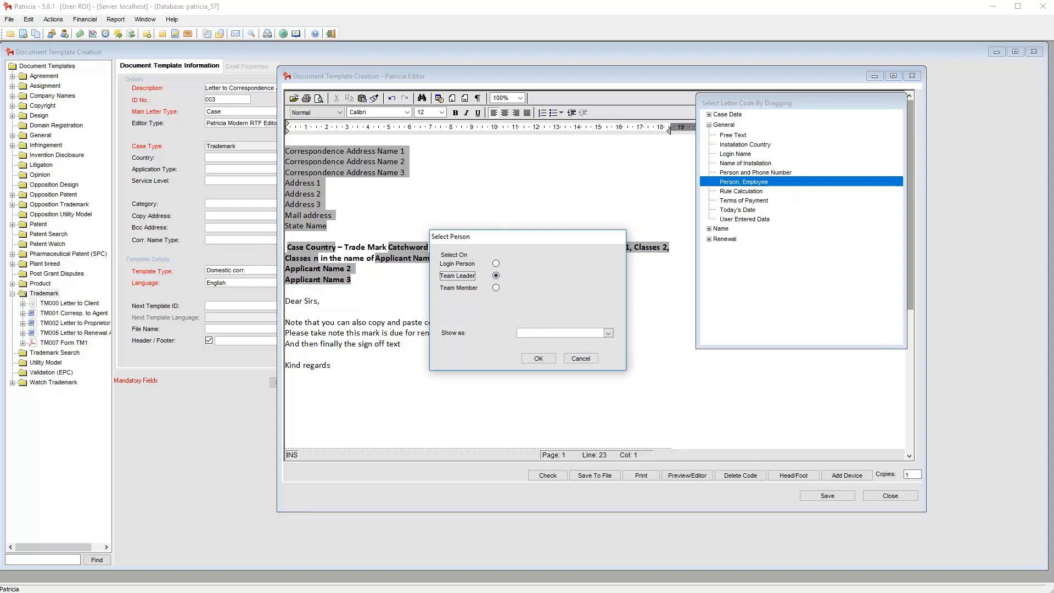
click(608, 333)
mouse_move(609, 357)
mouse_down()
mouse_move(611, 392)
mouse_move(610, 374)
mouse_up()
click(545, 354)
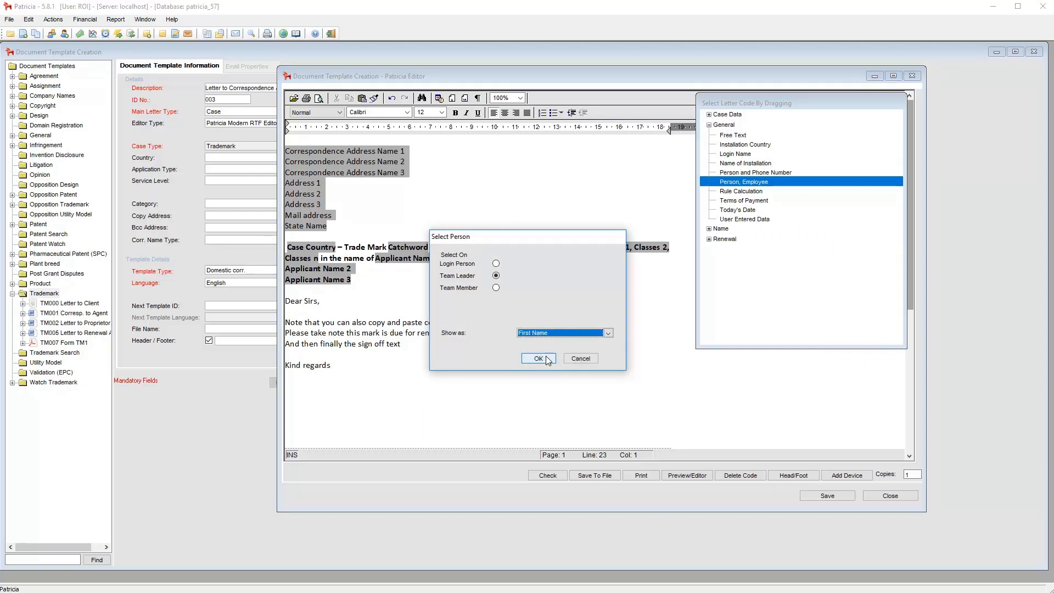
click(539, 363)
Add a Person, Employee letter code for the Team Leader's Surname after the first name code, and save and close the template
click(406, 383)
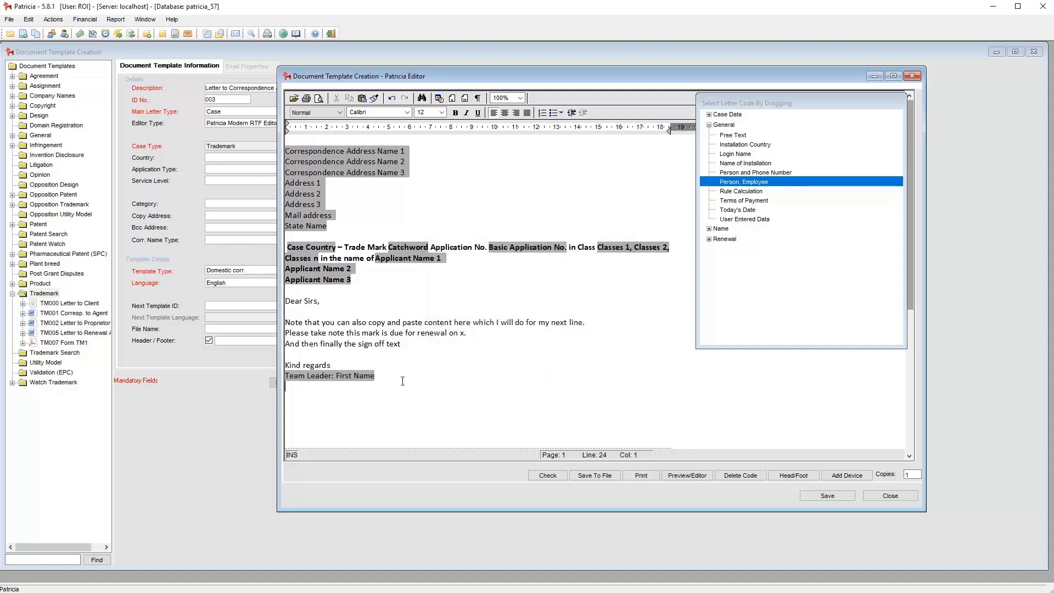
click(398, 378)
drag(746, 187, 435, 373)
click(496, 276)
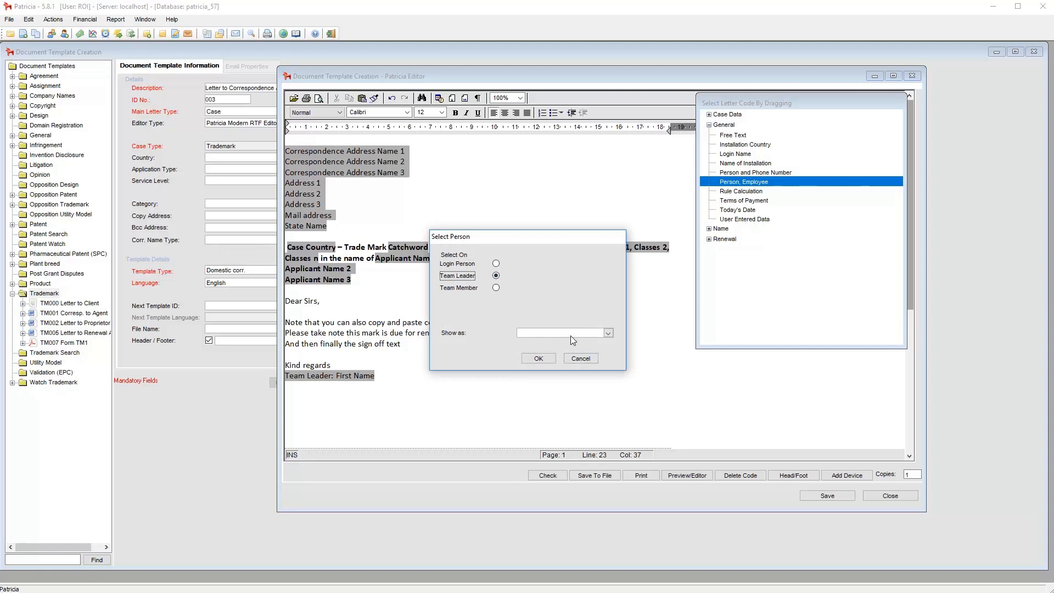
click(565, 332)
scroll(571, 362, down, 5)
click(541, 361)
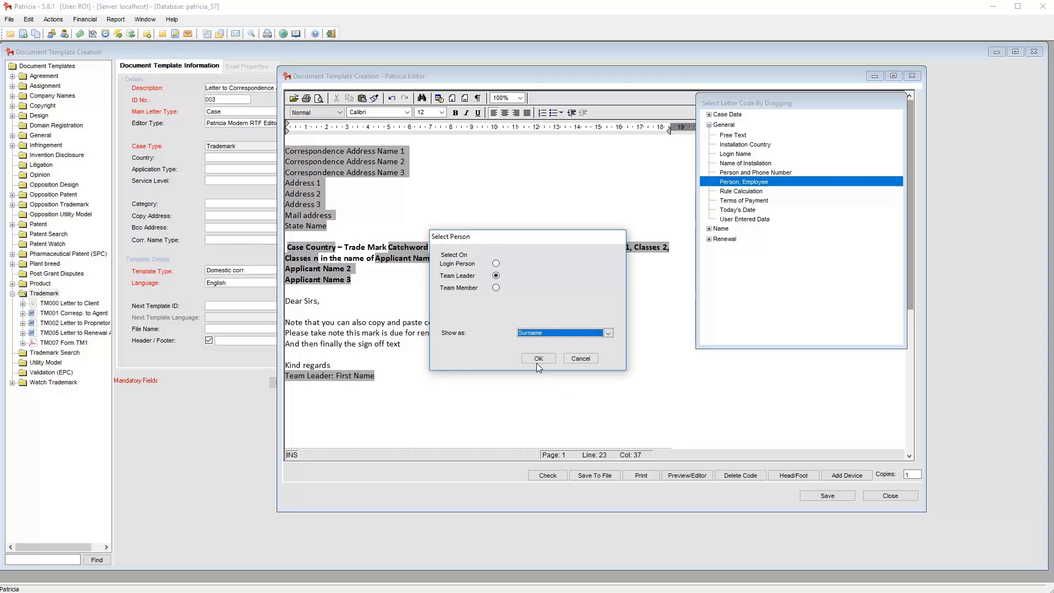
click(536, 363)
click(835, 496)
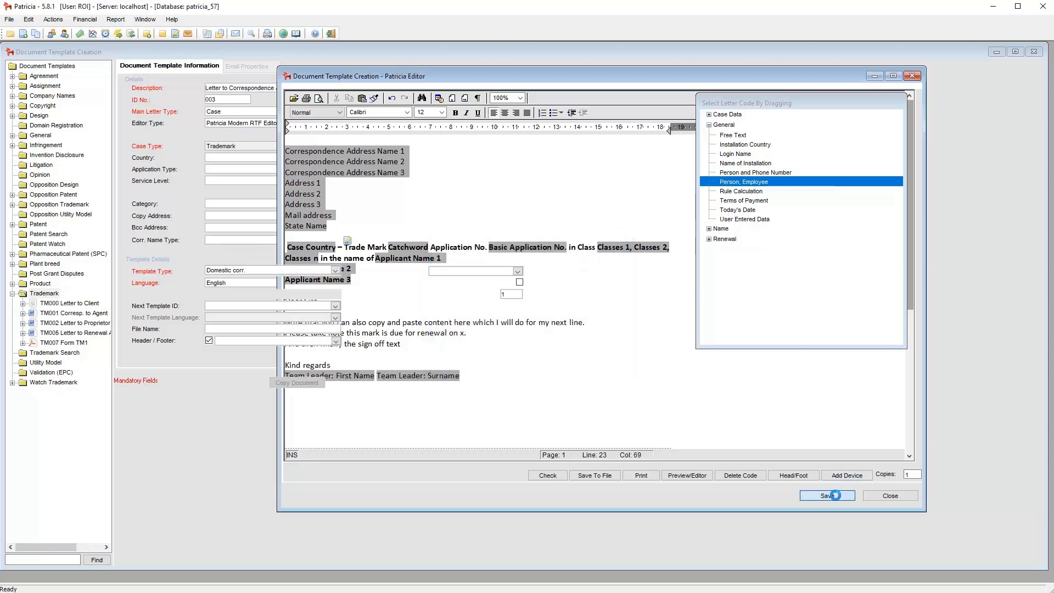
click(884, 495)
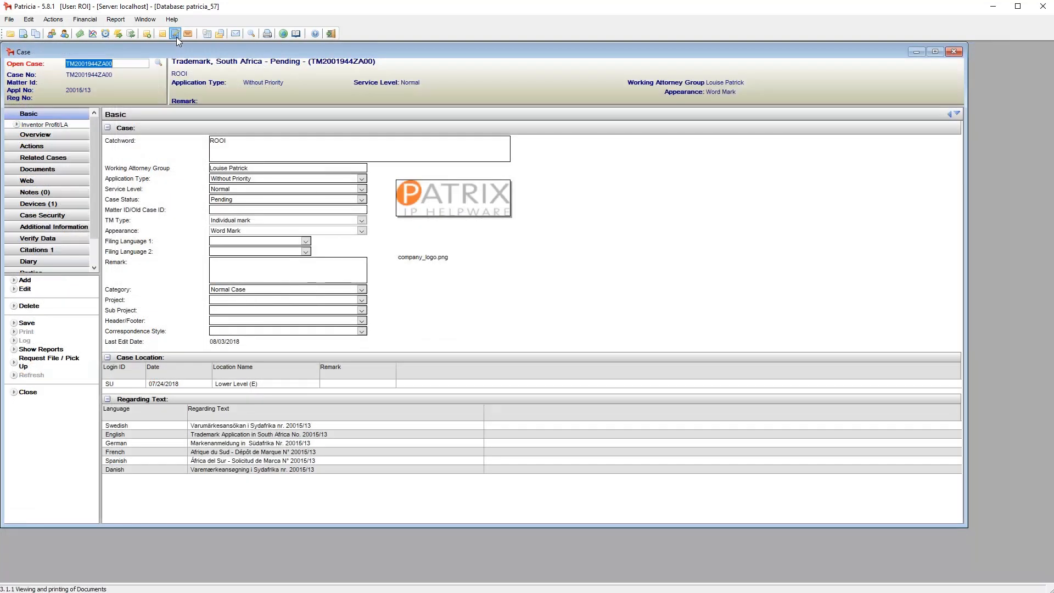
Generate the TM003 letter for the open South African trademark case through Print Documents
click(176, 33)
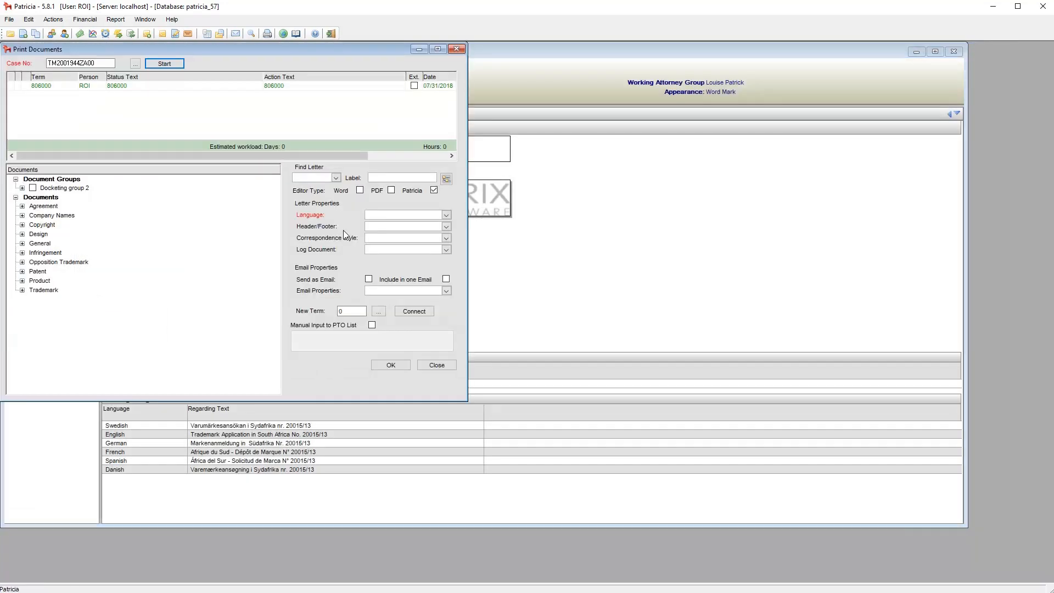
click(335, 178)
click(310, 192)
click(395, 366)
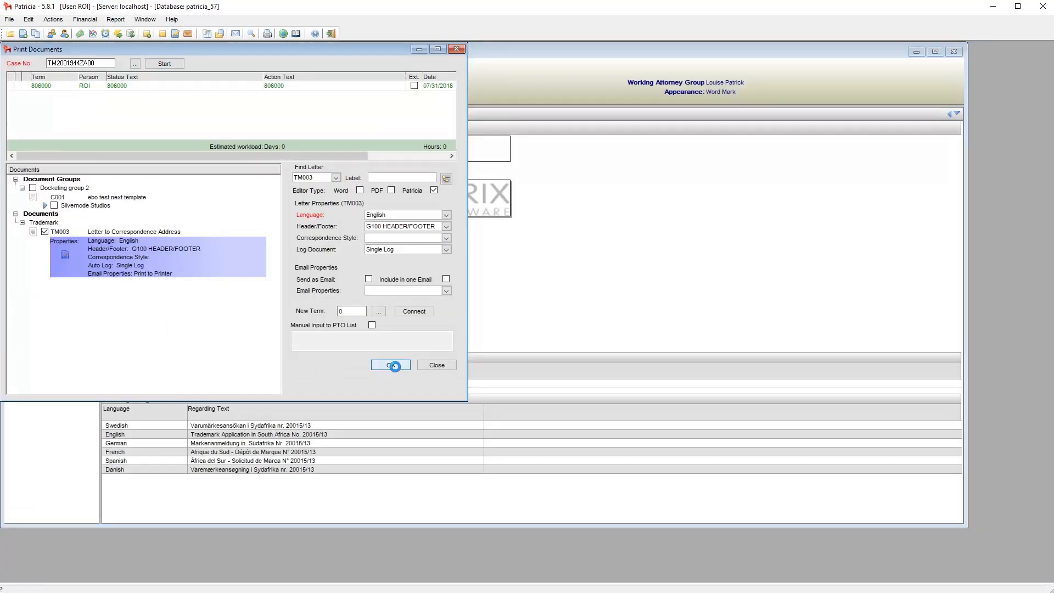